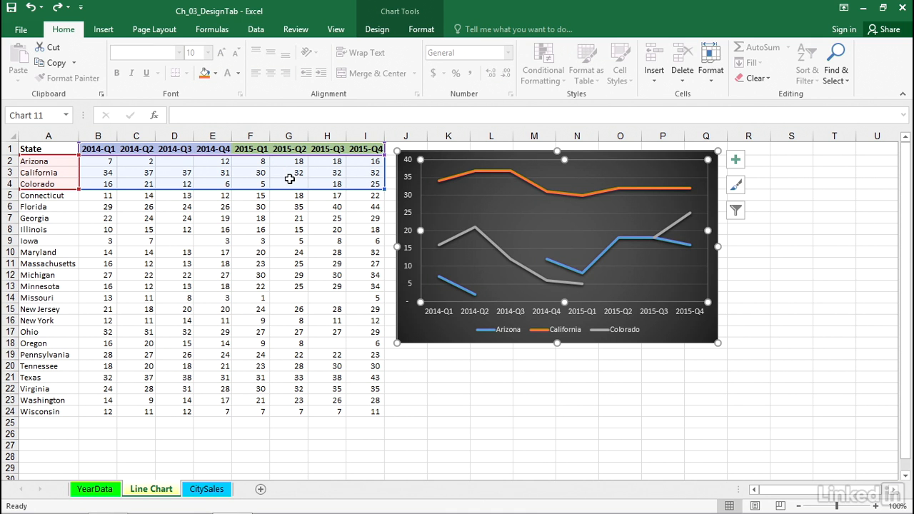
# Try the Clustered Column chart type on the line chart and undo the change
pyautogui.click(378, 32)
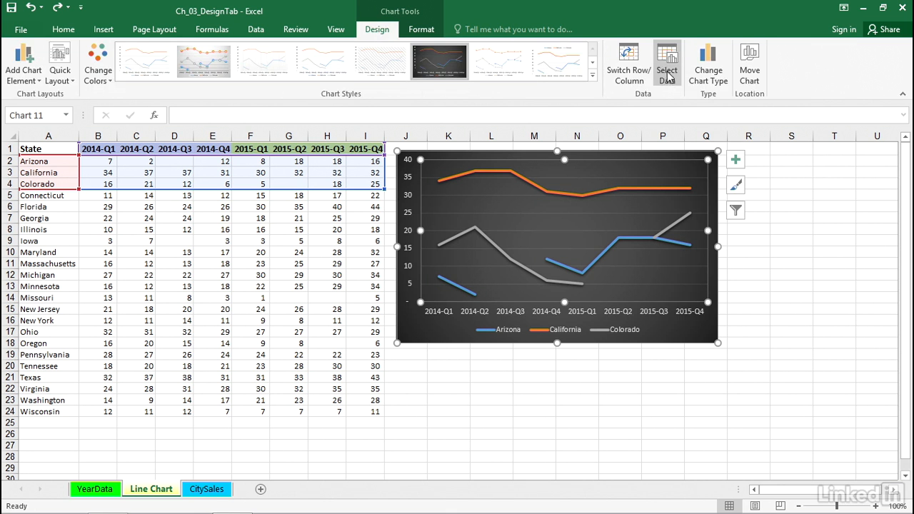
pyautogui.click(708, 71)
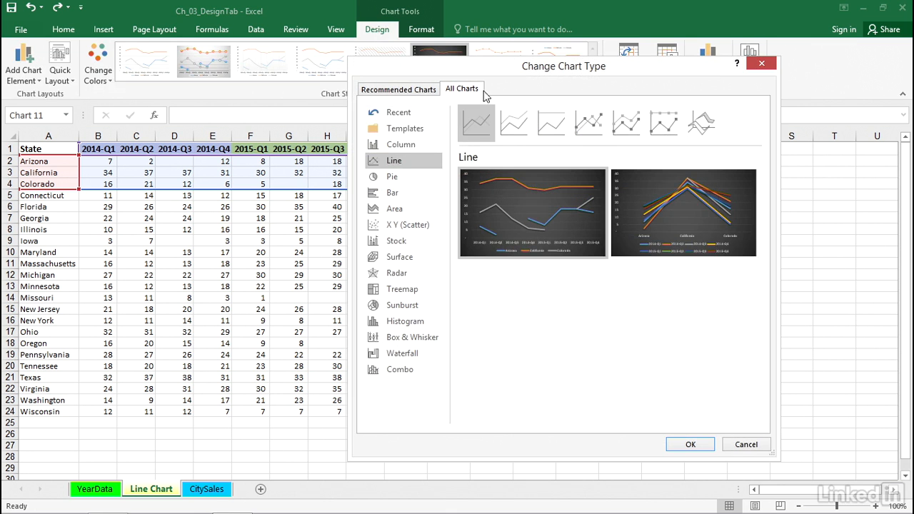
pyautogui.click(398, 144)
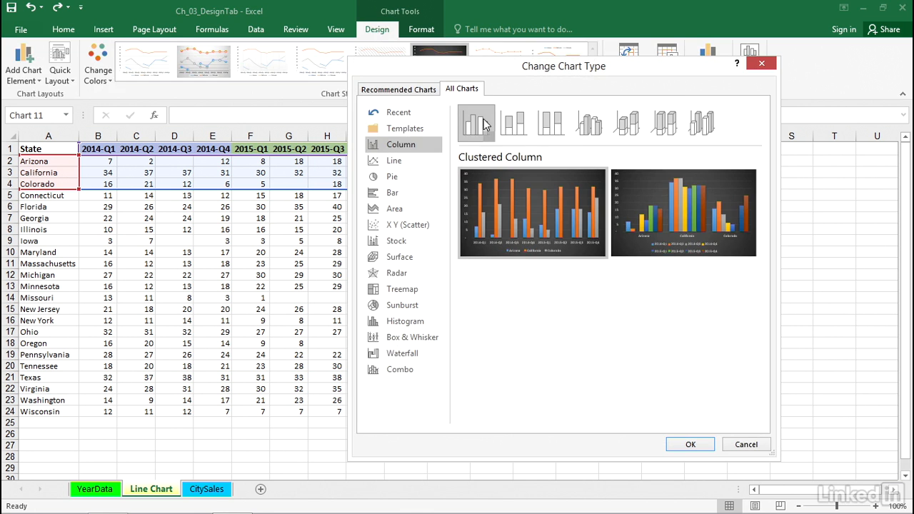
pyautogui.click(691, 445)
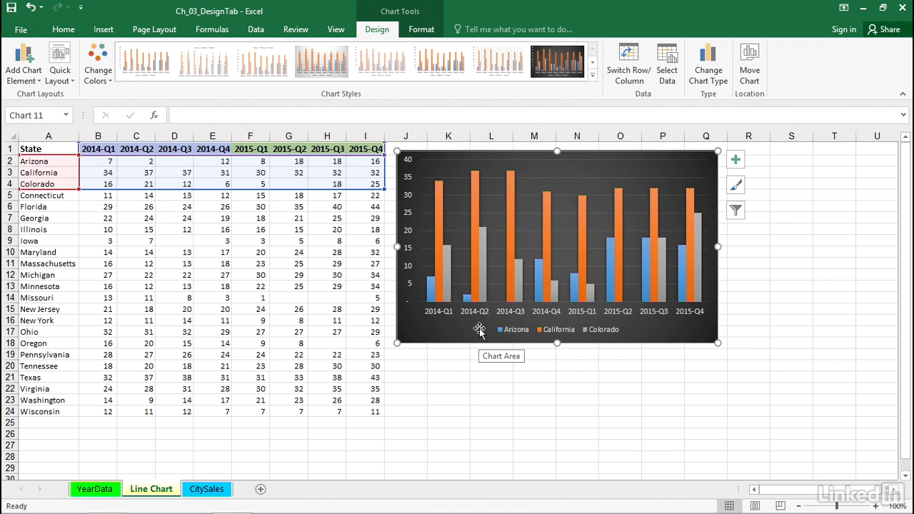
pyautogui.hotkey('ctrl', 'z')
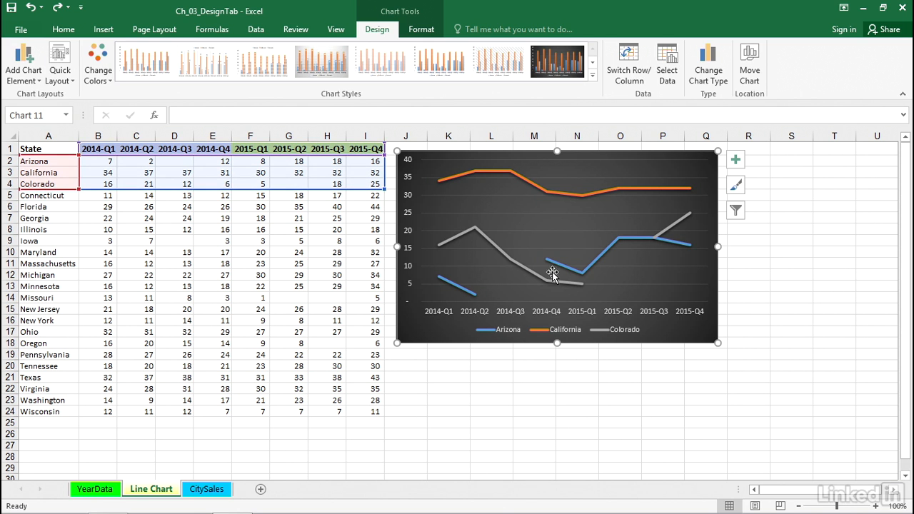
# Set the line chart's data source options to show empty cells as Zero
pyautogui.click(670, 63)
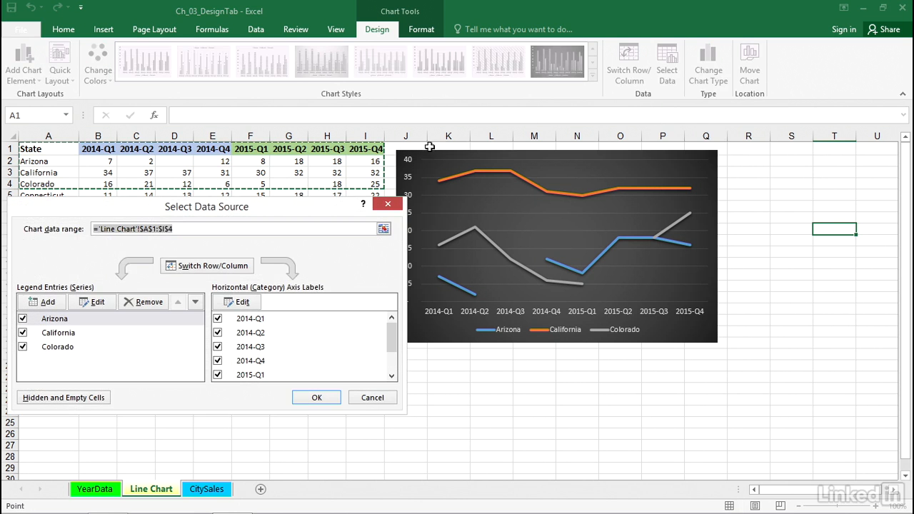
pyautogui.moveTo(313, 217); pyautogui.dragTo(317, 237)
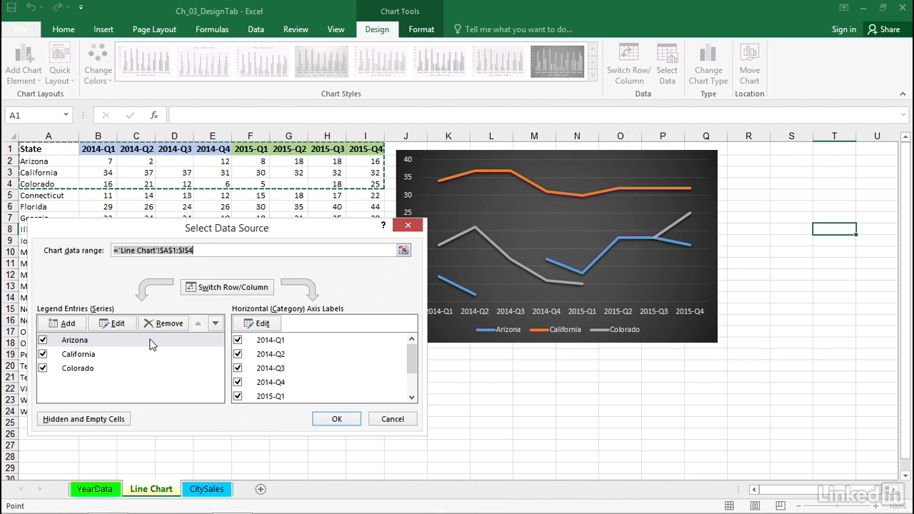
pyautogui.click(73, 423)
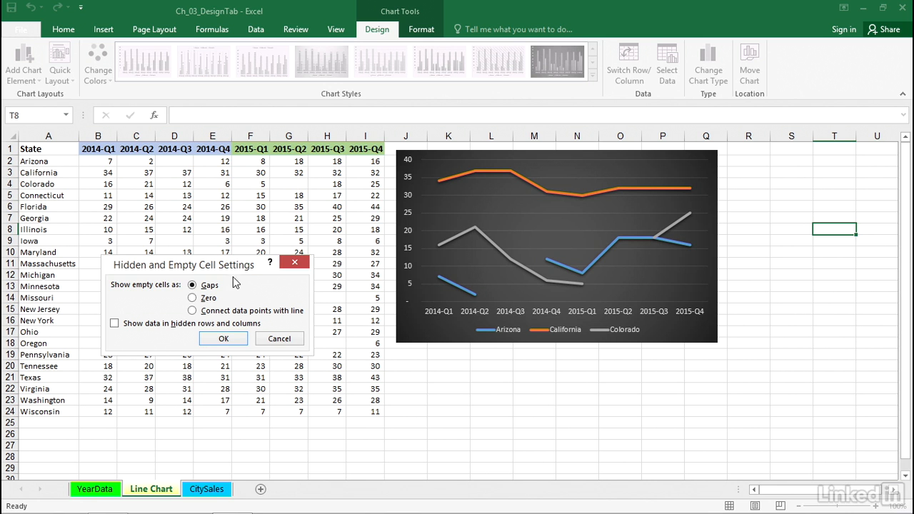
pyautogui.click(193, 300)
pyautogui.click(220, 340)
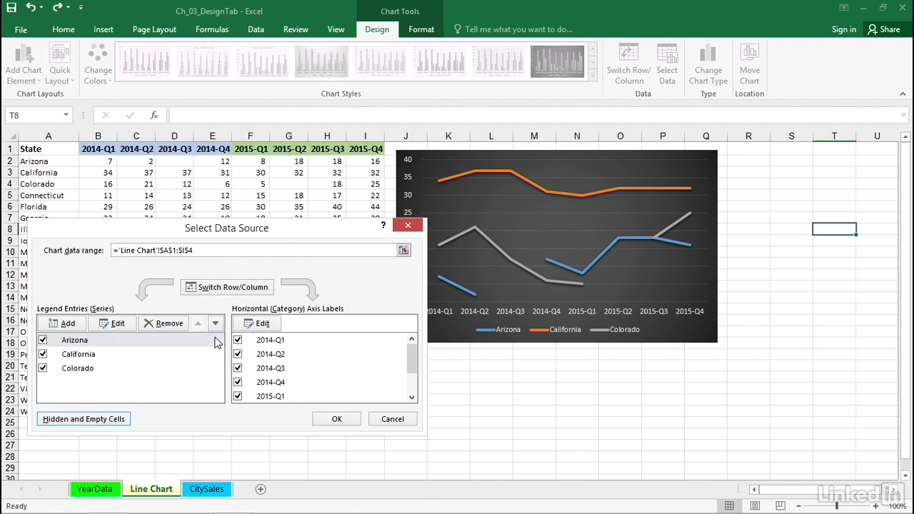
pyautogui.click(320, 419)
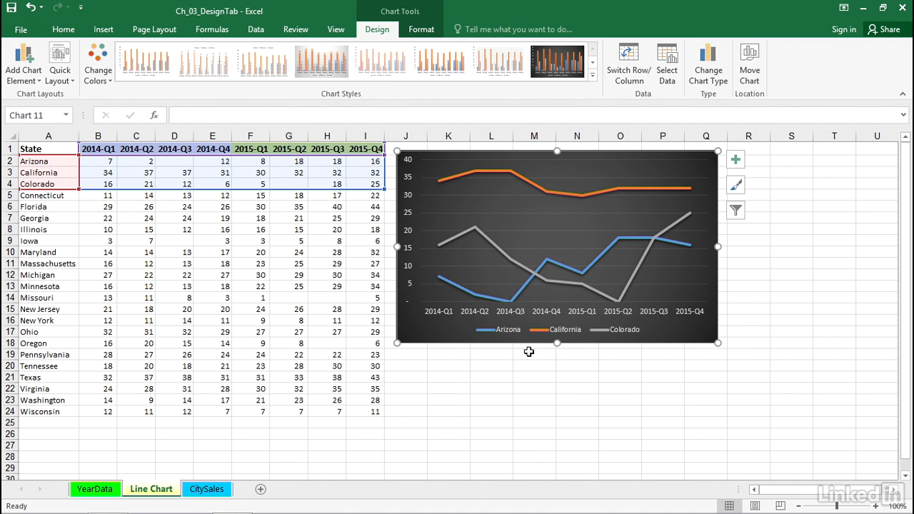
# Undo the chart's Zero setting for empty cells, redo it for comparison, and undo it again
pyautogui.press('Escape')
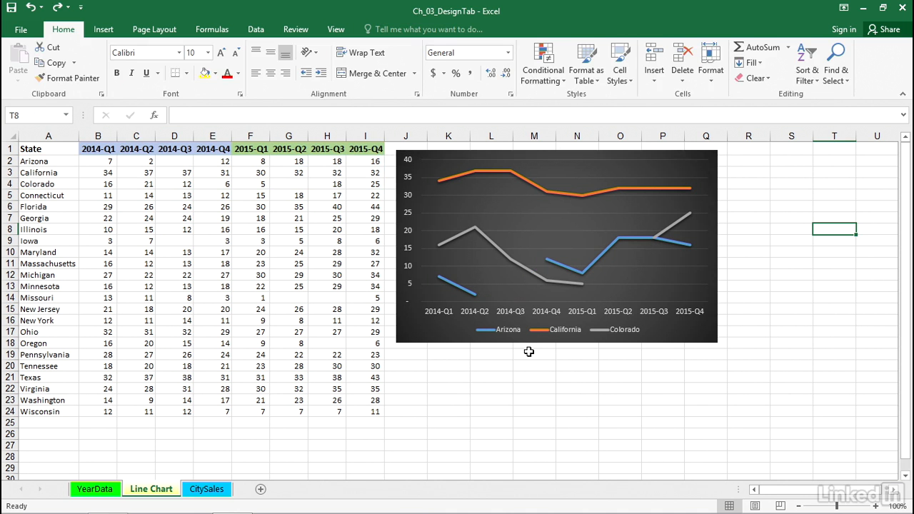
pyautogui.hotkey('ctrl', 'y')
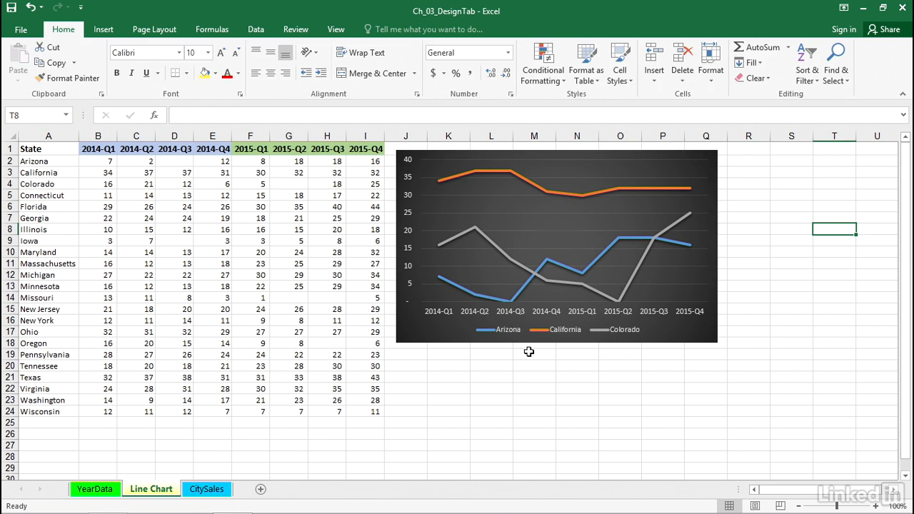
pyautogui.hotkey('ctrl', 'z')
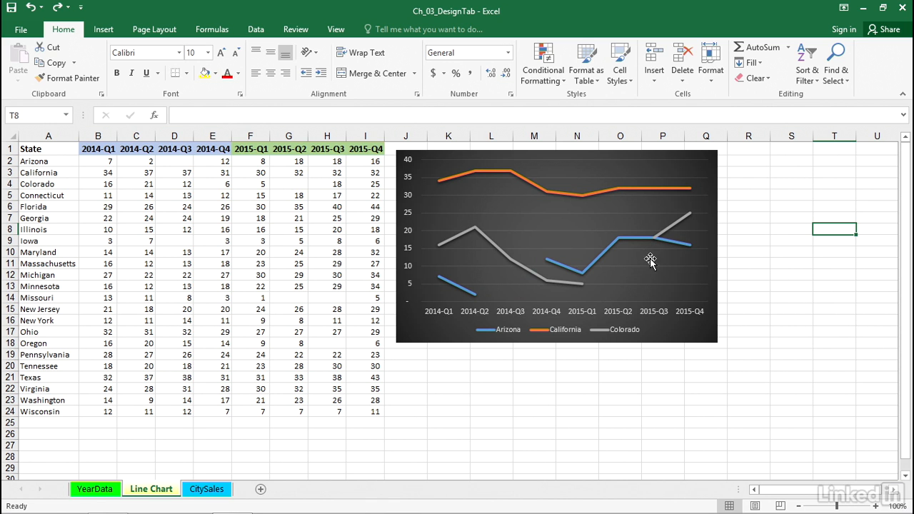
# Set the line chart's data source options for empty cells to Connect data points with line
pyautogui.moveTo(630, 191)
pyautogui.rightClick(632, 189)
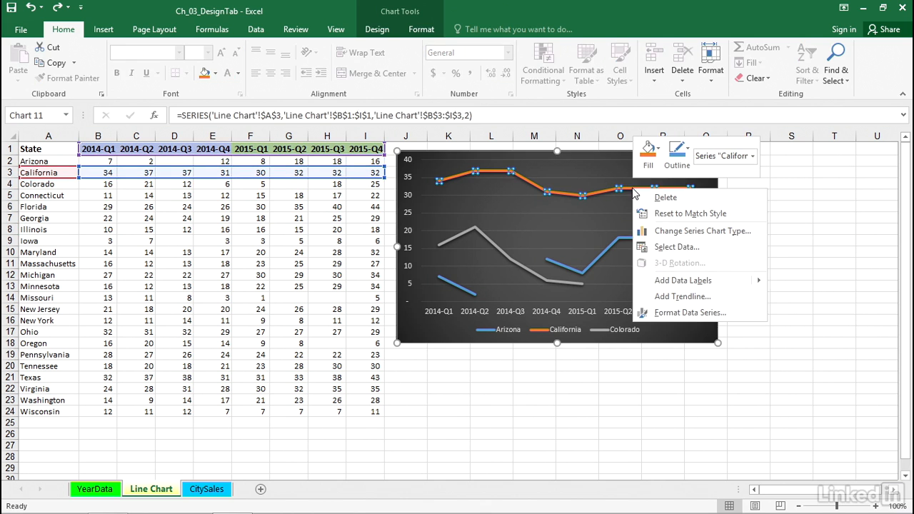
pyautogui.click(659, 247)
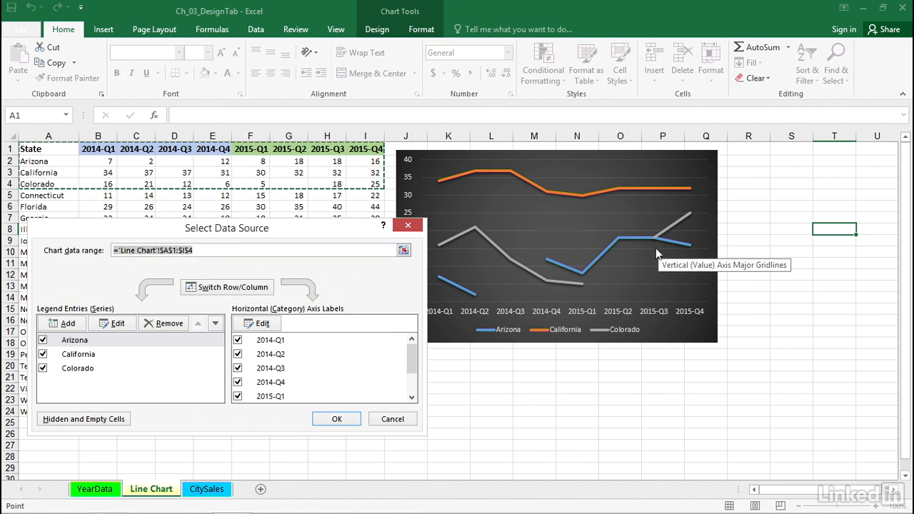
pyautogui.click(92, 420)
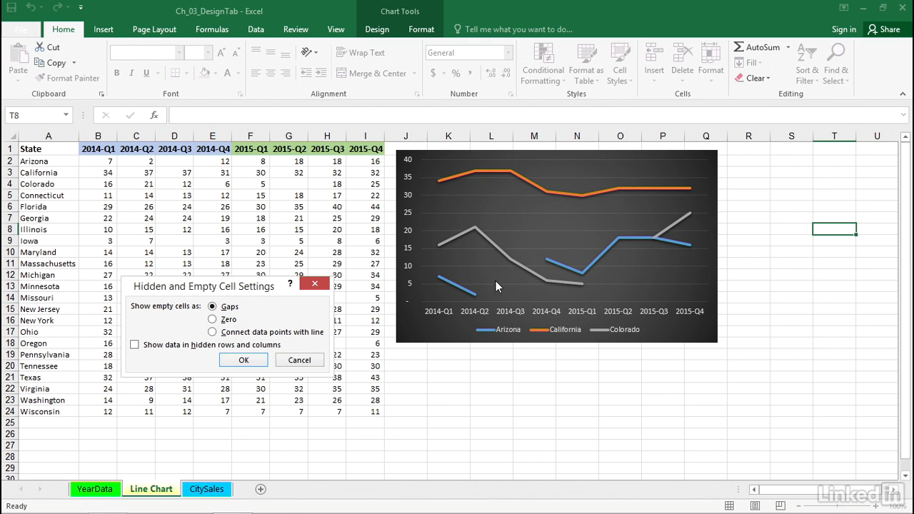
pyautogui.click(214, 333)
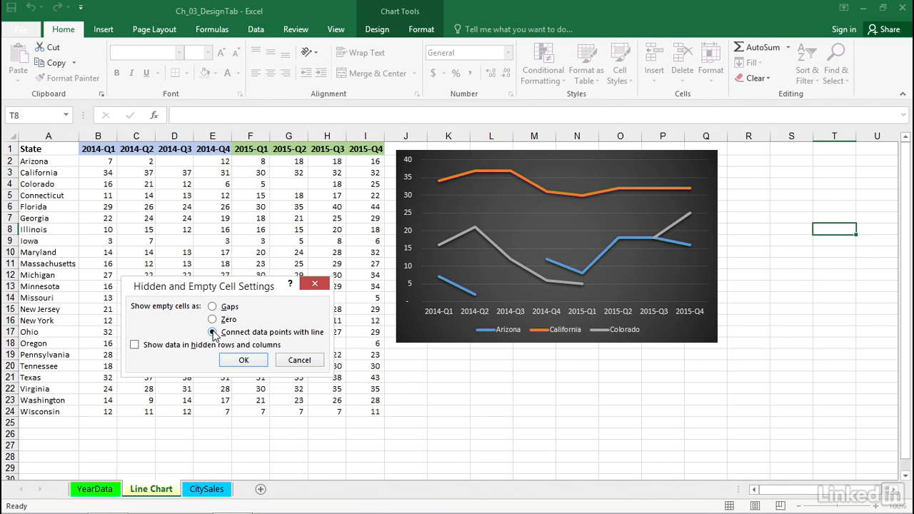
pyautogui.click(243, 361)
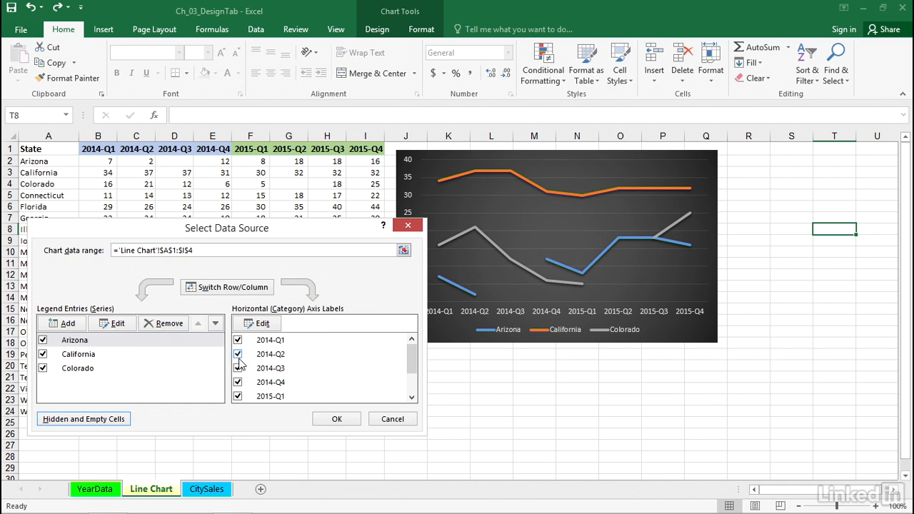
pyautogui.click(339, 421)
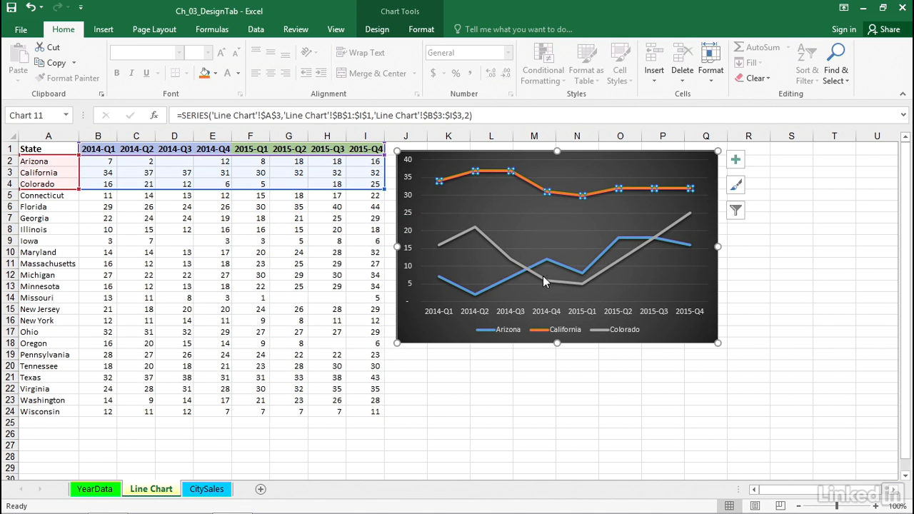
pyautogui.click(635, 201)
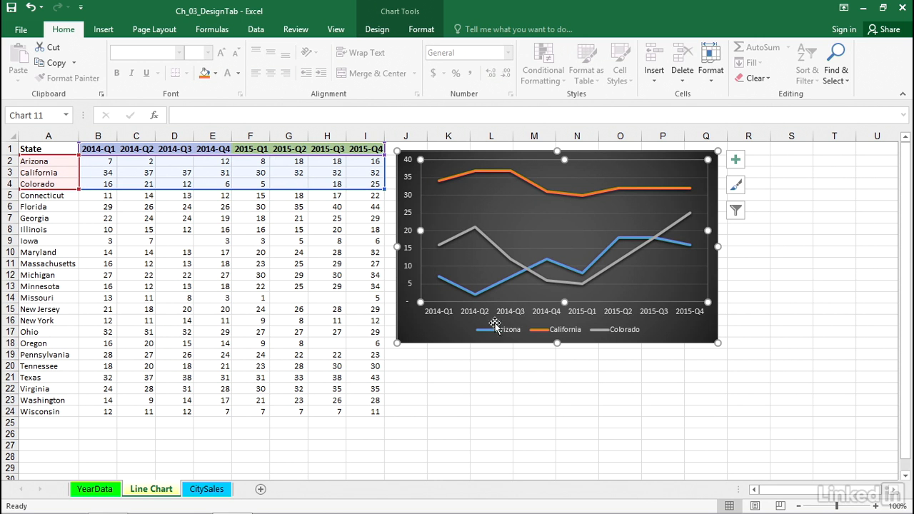
# Recolor only the Arizona line segment bridging the missing 2014-Q3 value with the gold theme color
pyautogui.click(515, 275)
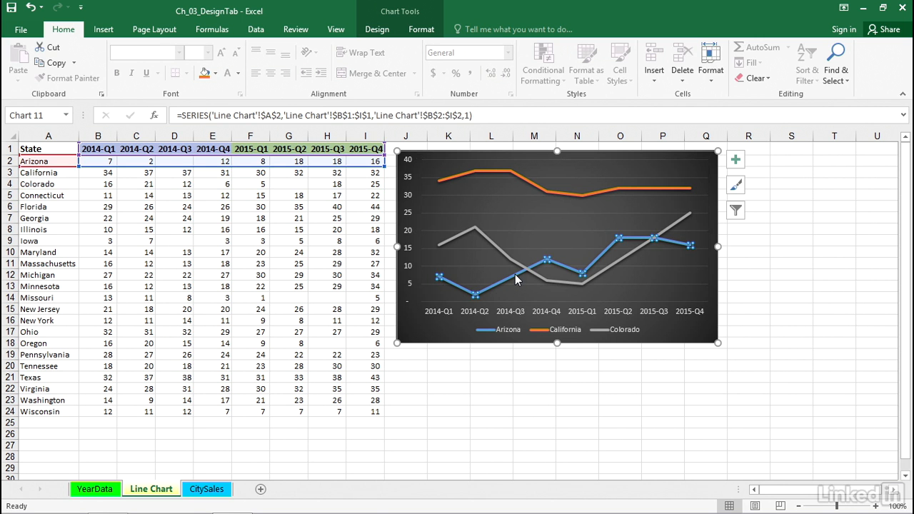
pyautogui.click(515, 275)
pyautogui.doubleClick(515, 278)
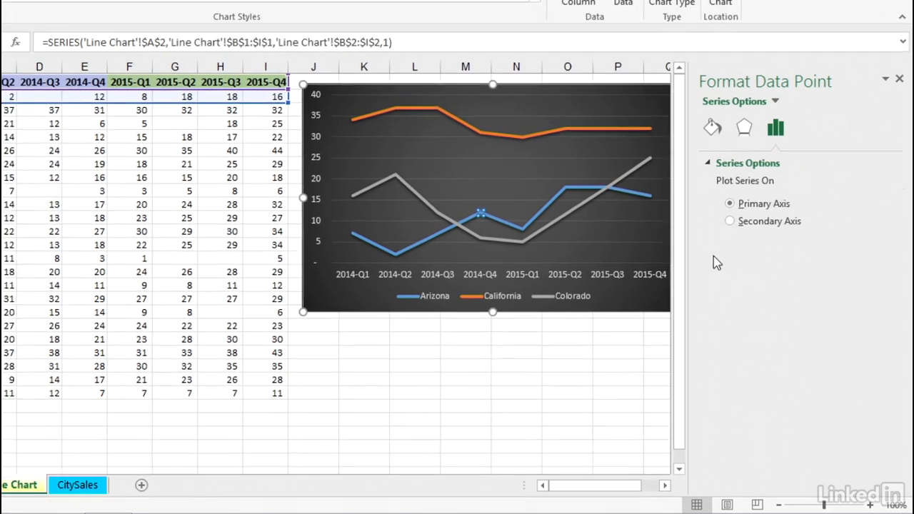
pyautogui.click(712, 123)
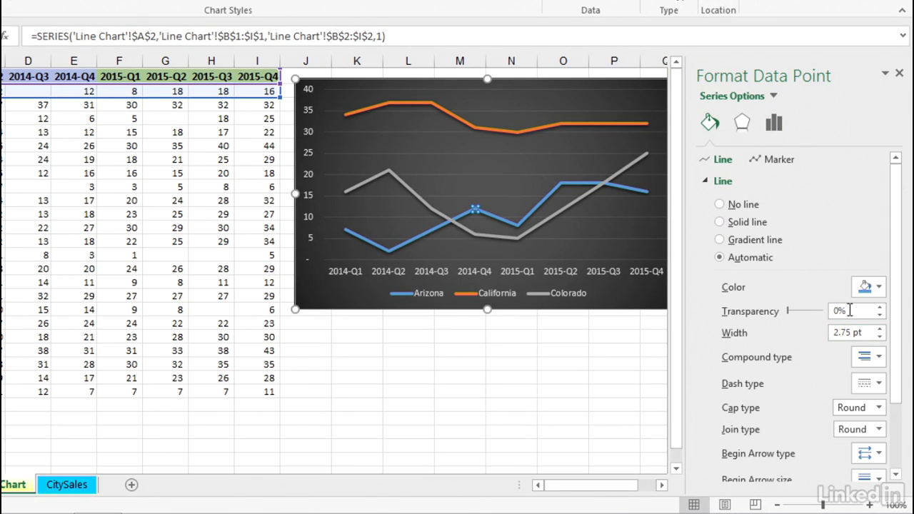
pyautogui.click(881, 288)
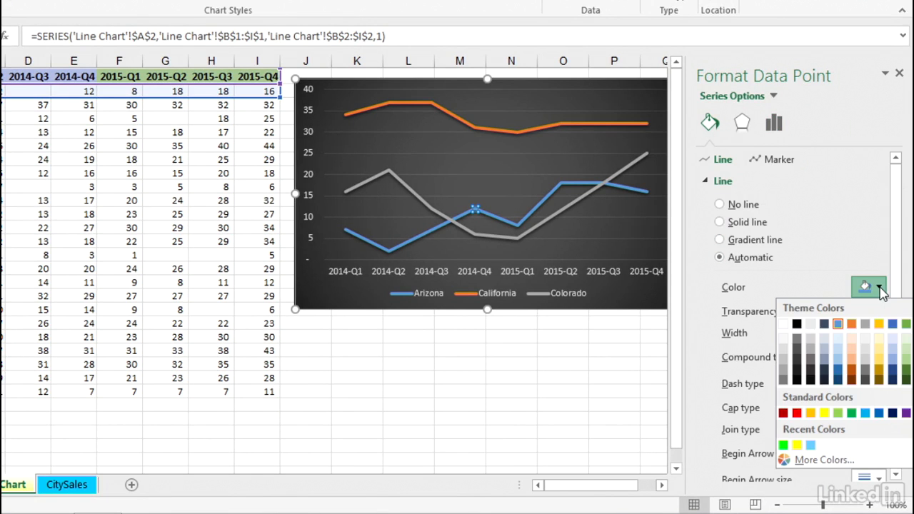
pyautogui.click(880, 325)
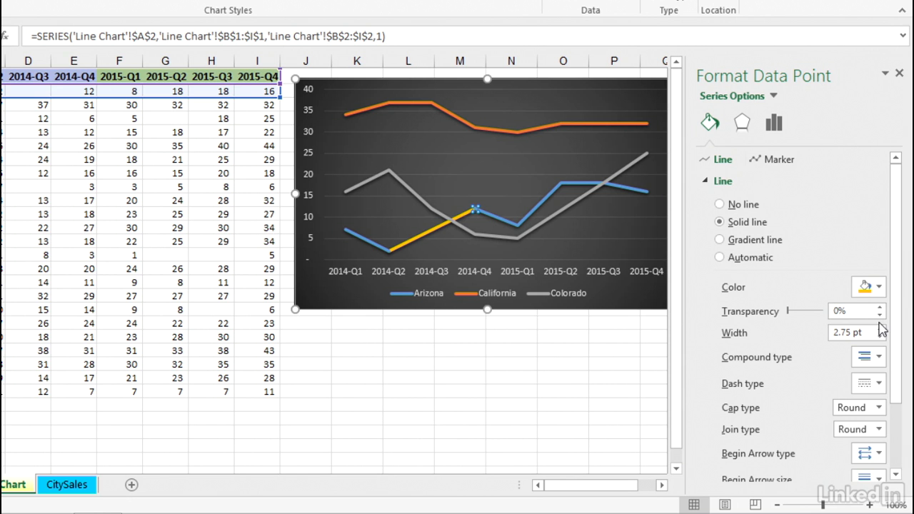
# Recolor only the Colorado line segment bridging the missing 2015-Q2 value with the gold theme color, and close the formatting pane
pyautogui.click(568, 202)
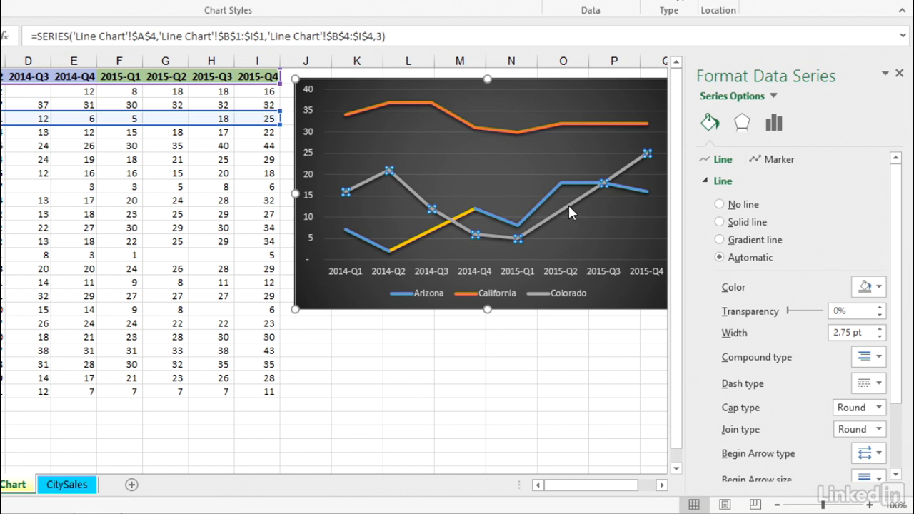
pyautogui.click(568, 205)
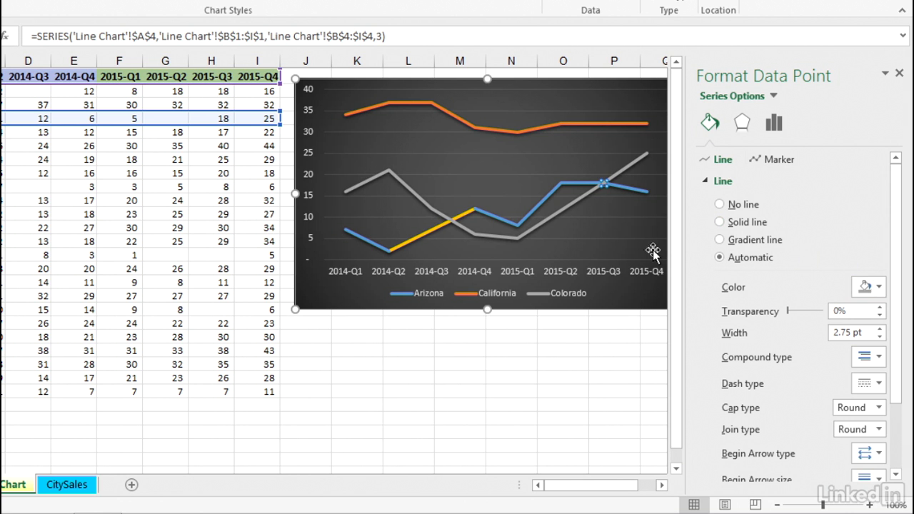
pyautogui.click(879, 287)
pyautogui.click(879, 324)
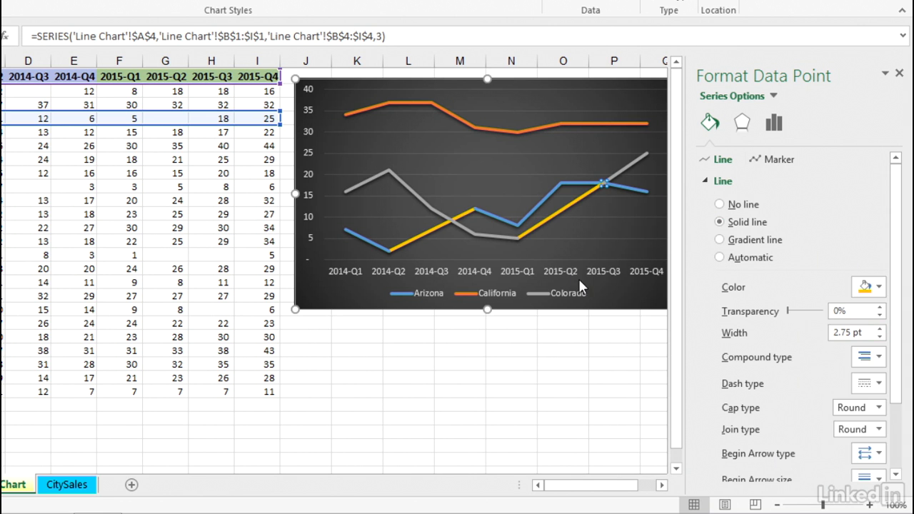
pyautogui.click(621, 228)
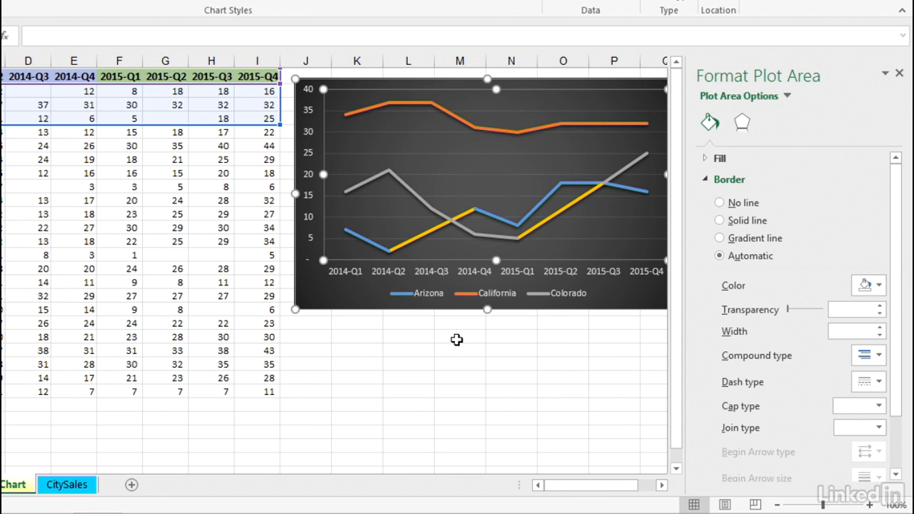
pyautogui.click(899, 73)
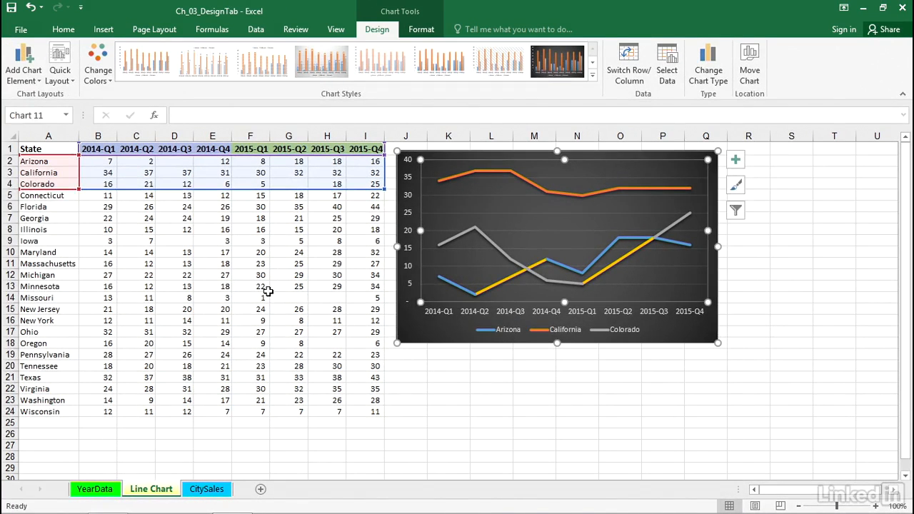
# Hide columns B, C, F and G, which hold the first- and second-quarter data of 2014 and 2015
pyautogui.click(266, 288)
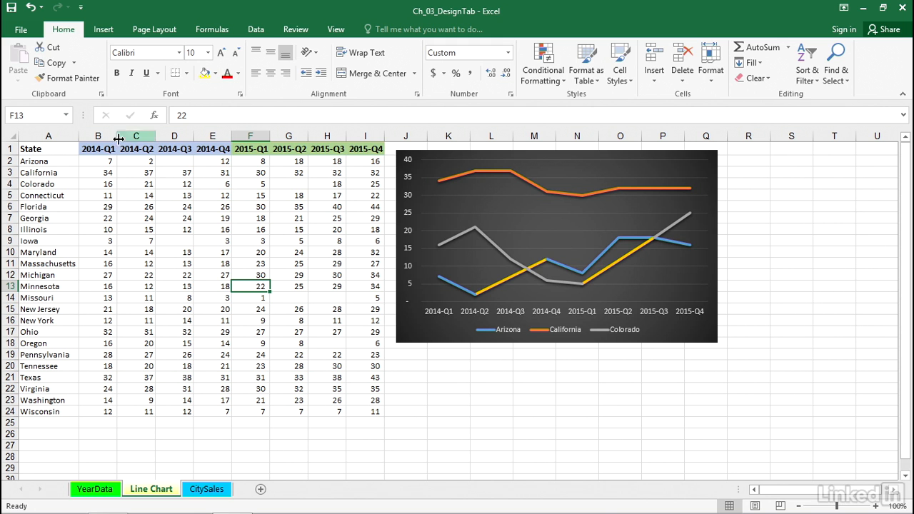
pyautogui.moveTo(103, 135); pyautogui.dragTo(130, 135)
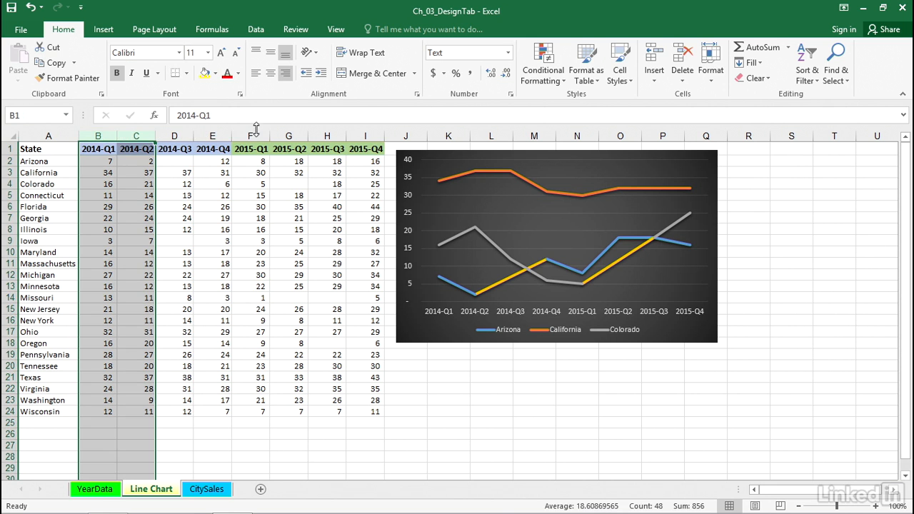
pyautogui.moveTo(251, 136); pyautogui.dragTo(278, 133)
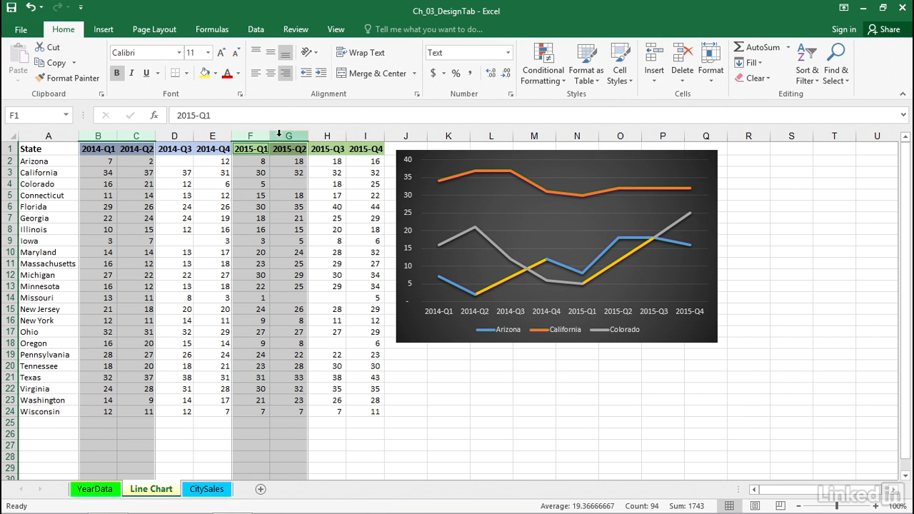
pyautogui.rightClick(279, 134)
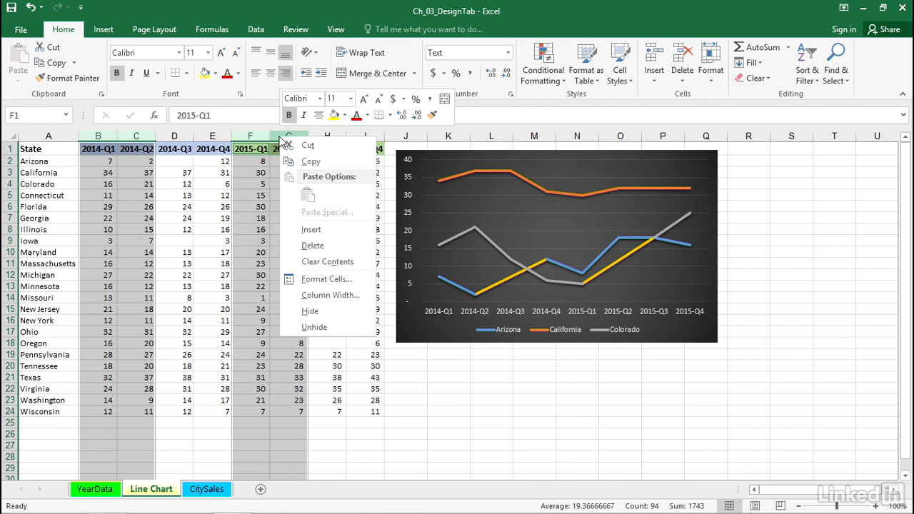
pyautogui.click(315, 313)
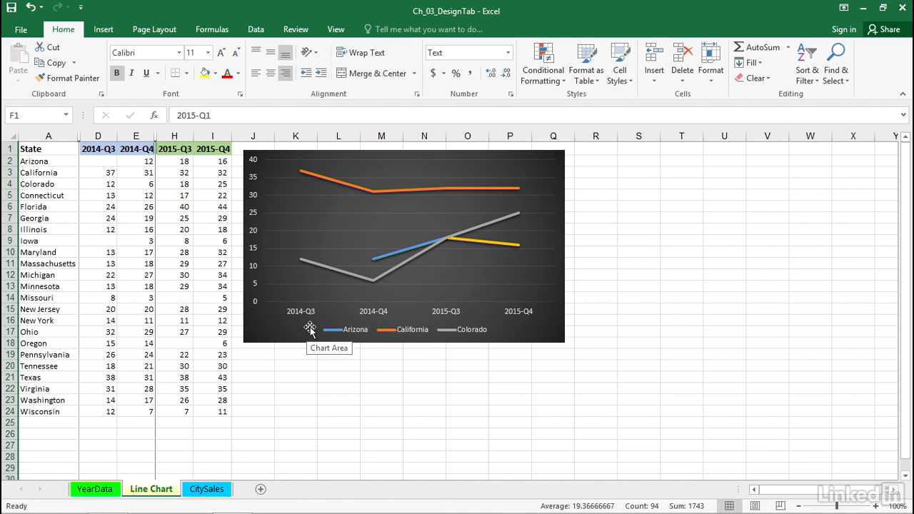
# Change the line chart to a Clustered Column chart
pyautogui.click(520, 170)
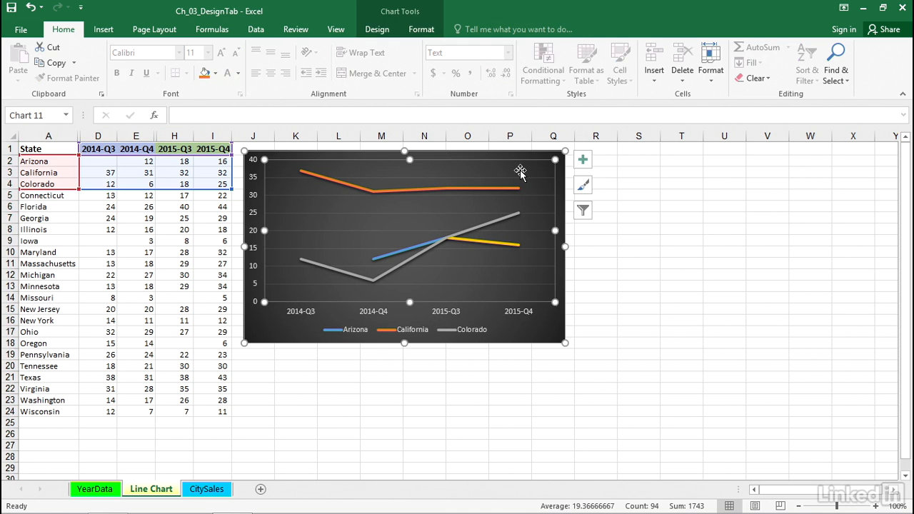
pyautogui.click(377, 32)
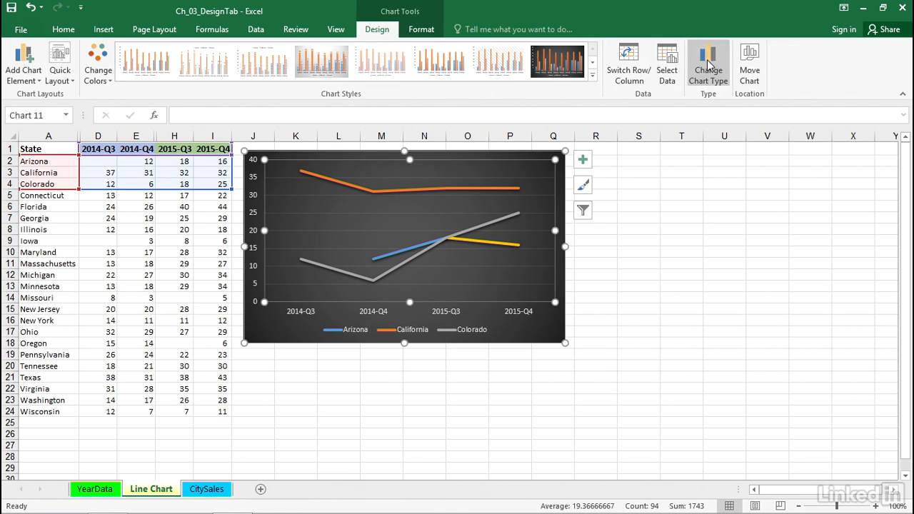
pyautogui.click(707, 70)
pyautogui.click(400, 145)
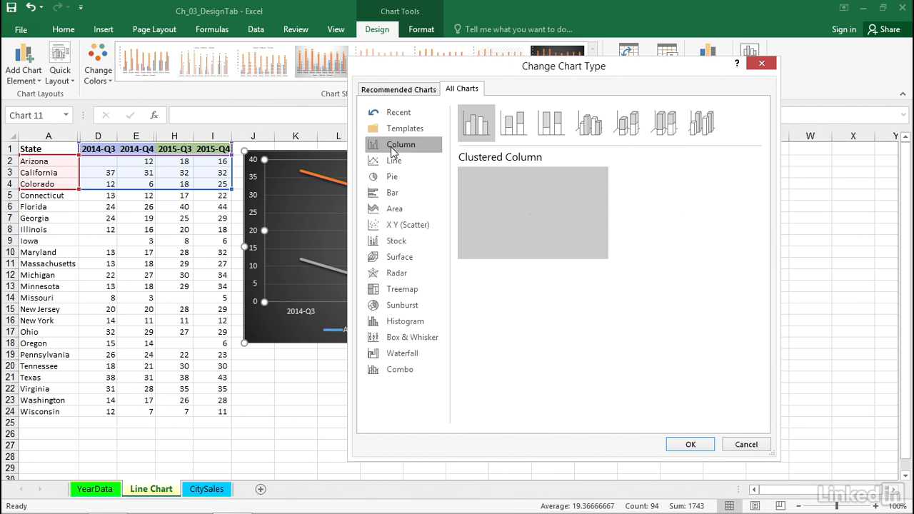
pyautogui.doubleClick(481, 122)
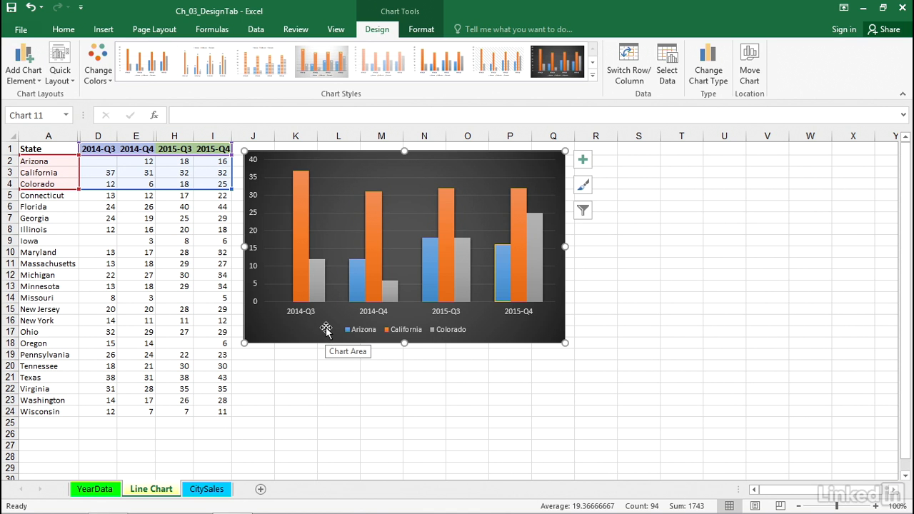
# Preview the column chart with data in hidden rows and columns shown, and close the data source settings without applying the change
pyautogui.click(668, 63)
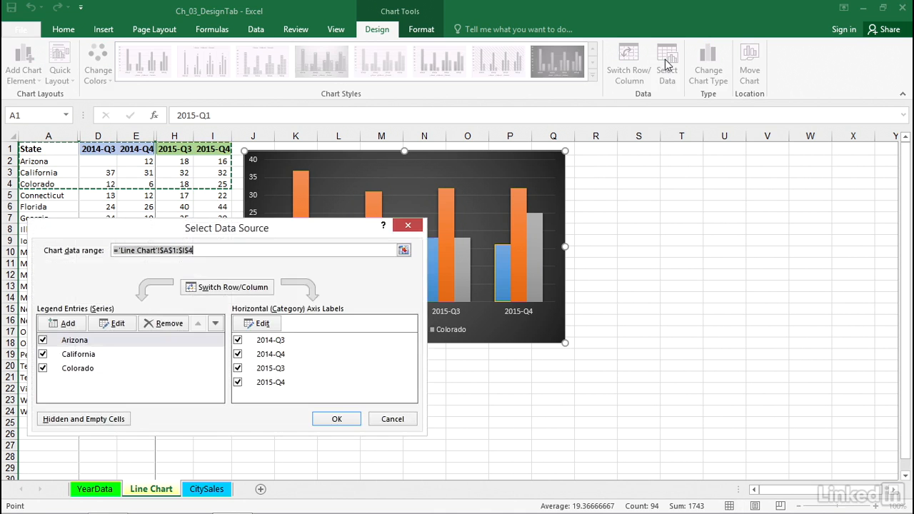
pyautogui.moveTo(330, 173); pyautogui.dragTo(696, 239)
pyautogui.click(470, 431)
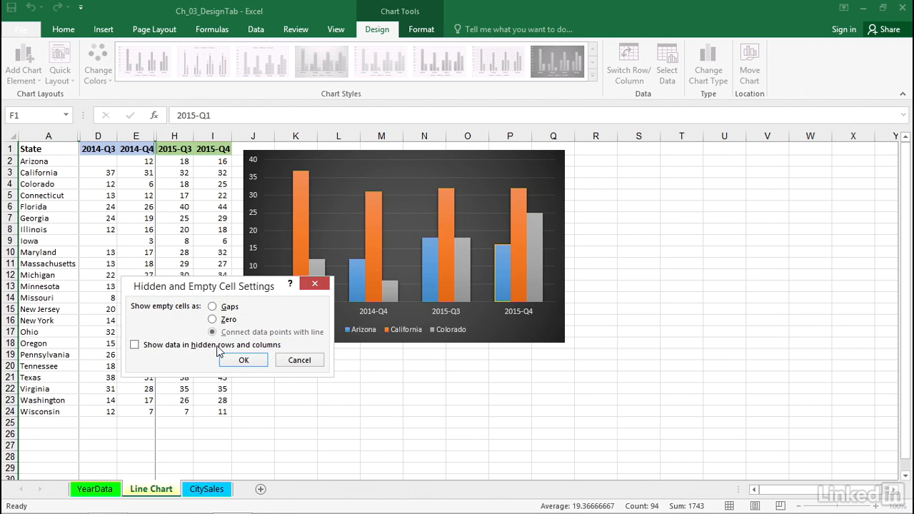
pyautogui.click(135, 345)
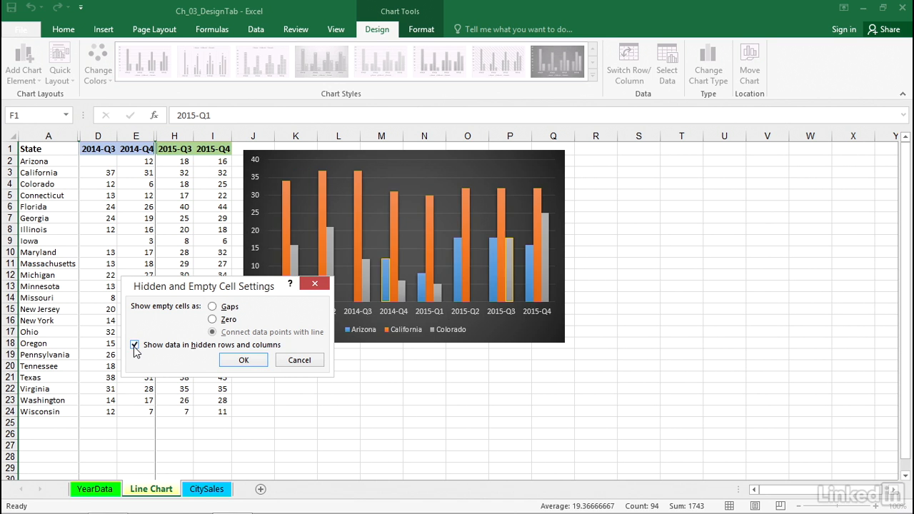
pyautogui.click(244, 361)
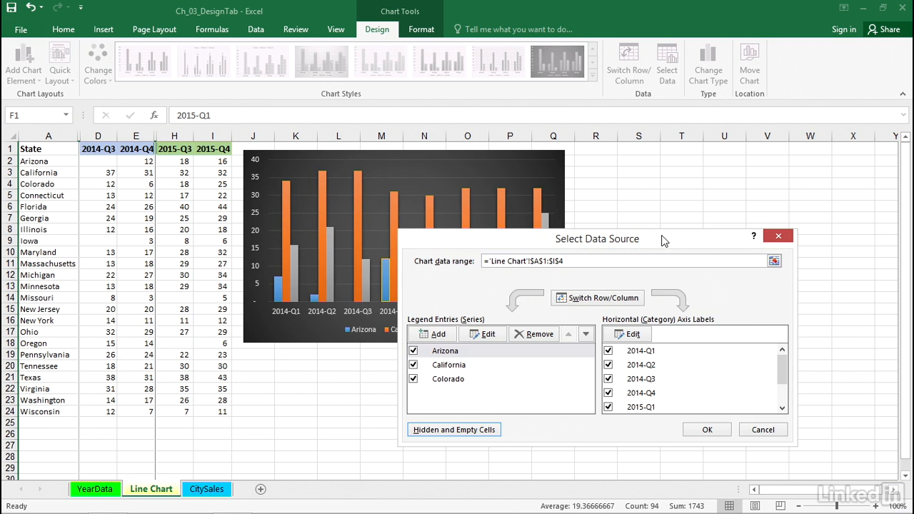
pyautogui.moveTo(663, 239); pyautogui.dragTo(642, 291)
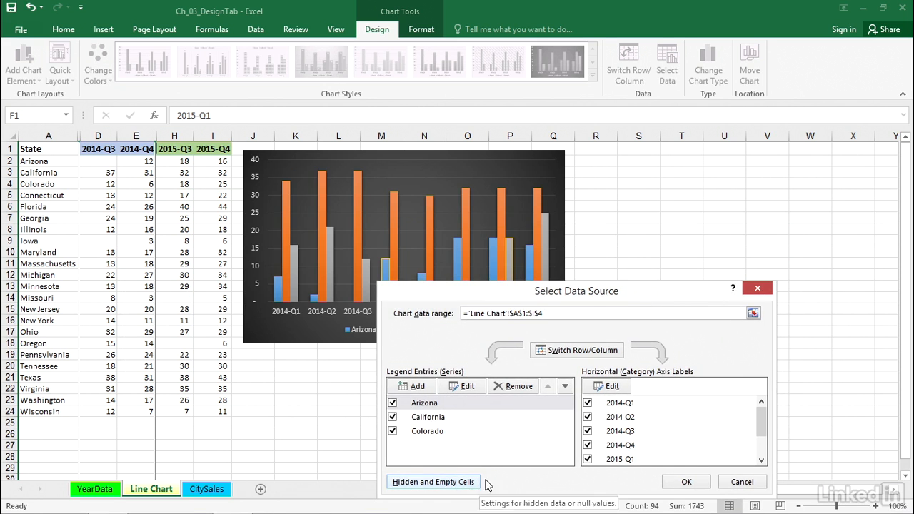
pyautogui.click(758, 289)
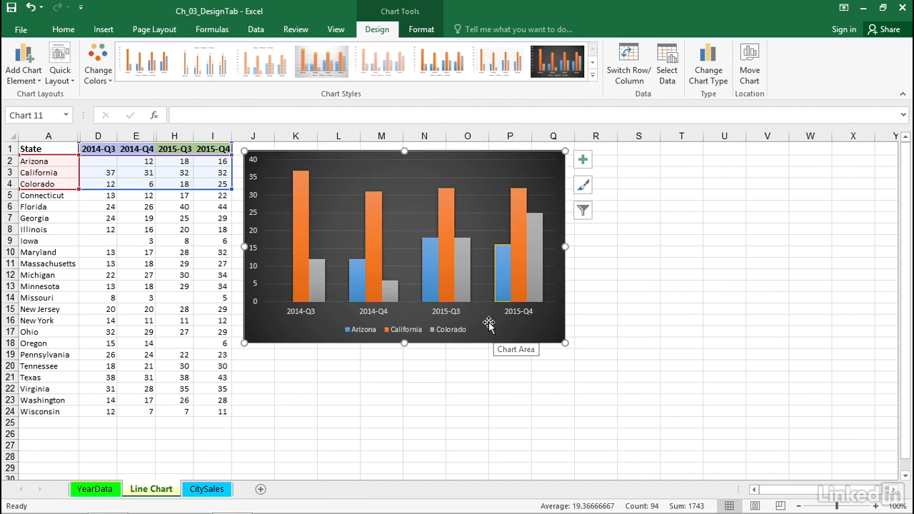
# Change the clustered column chart to the Line with Markers type
pyautogui.click(93, 160)
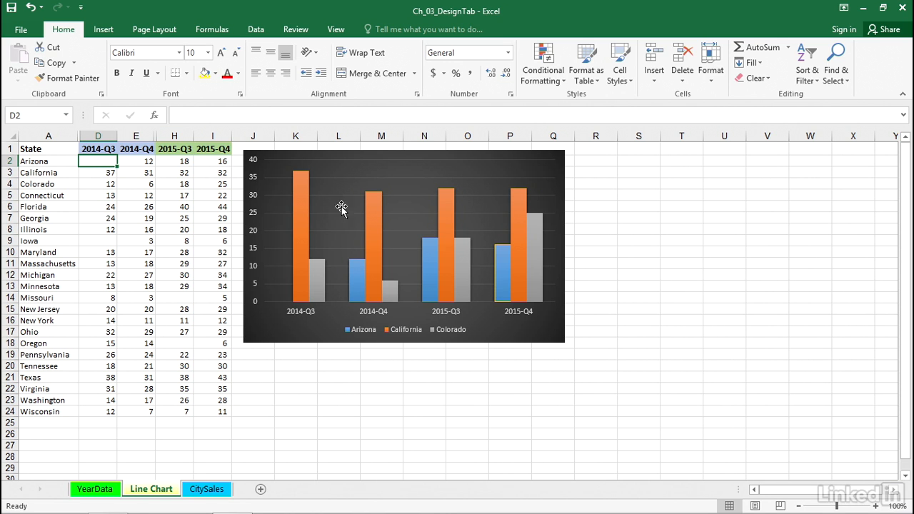
pyautogui.click(494, 176)
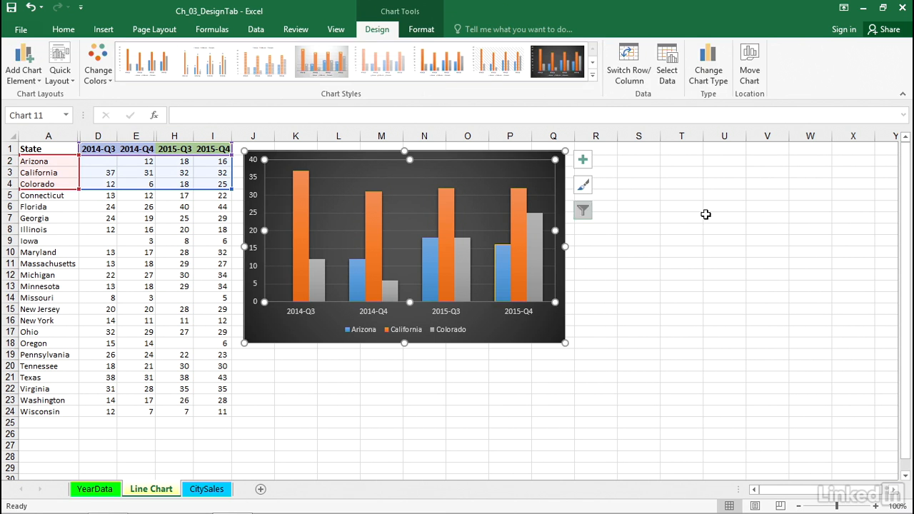
pyautogui.click(709, 64)
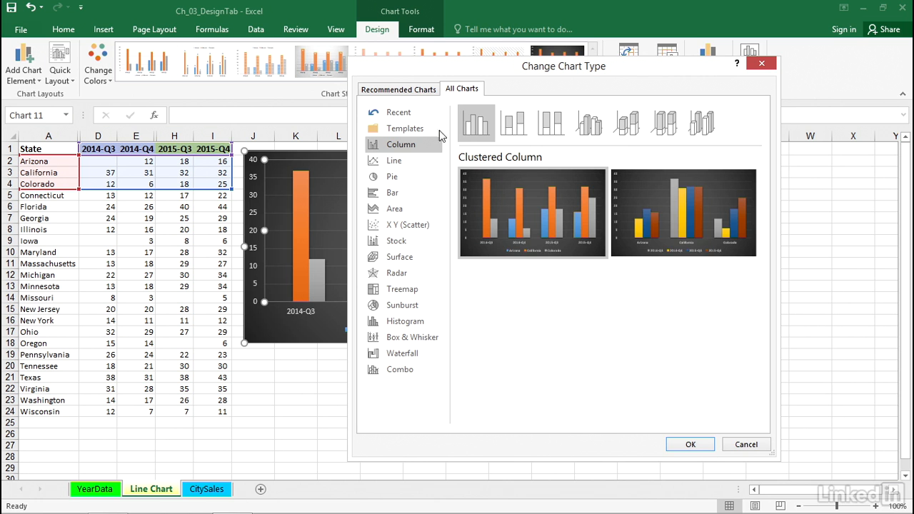
pyautogui.click(393, 160)
pyautogui.click(588, 124)
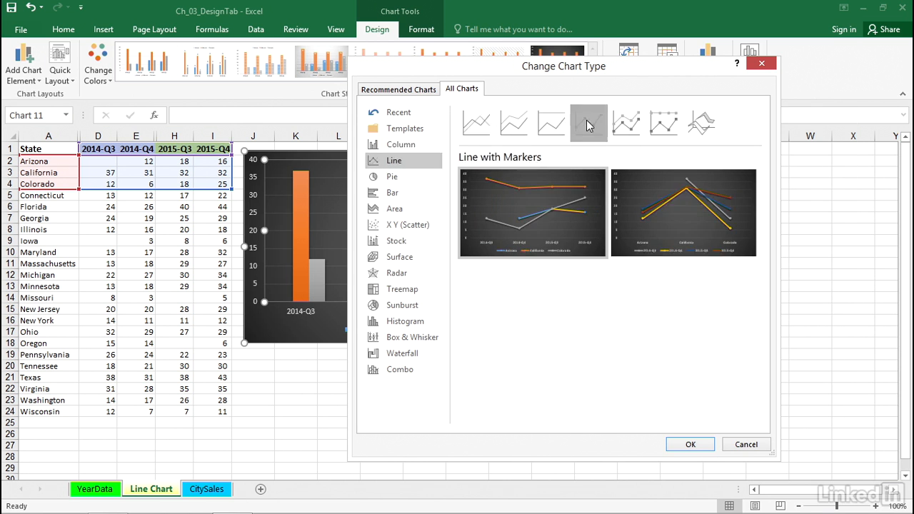
pyautogui.press('Return')
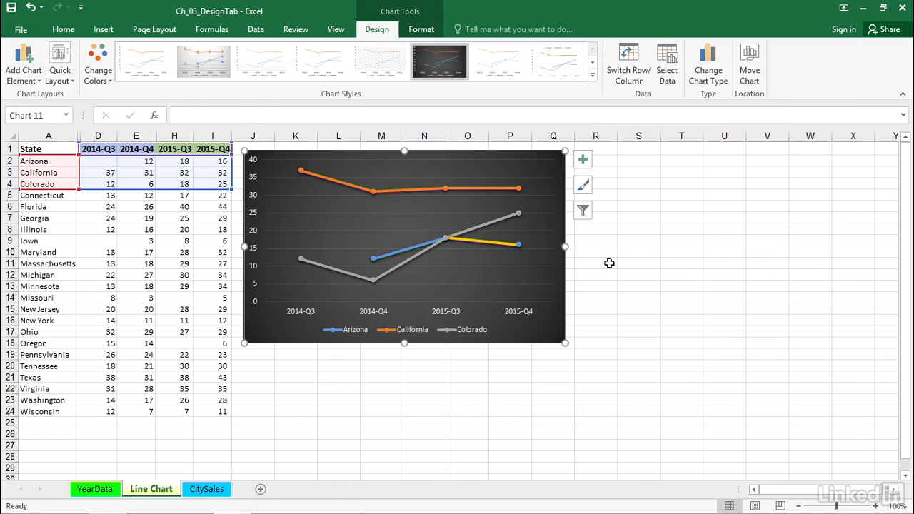